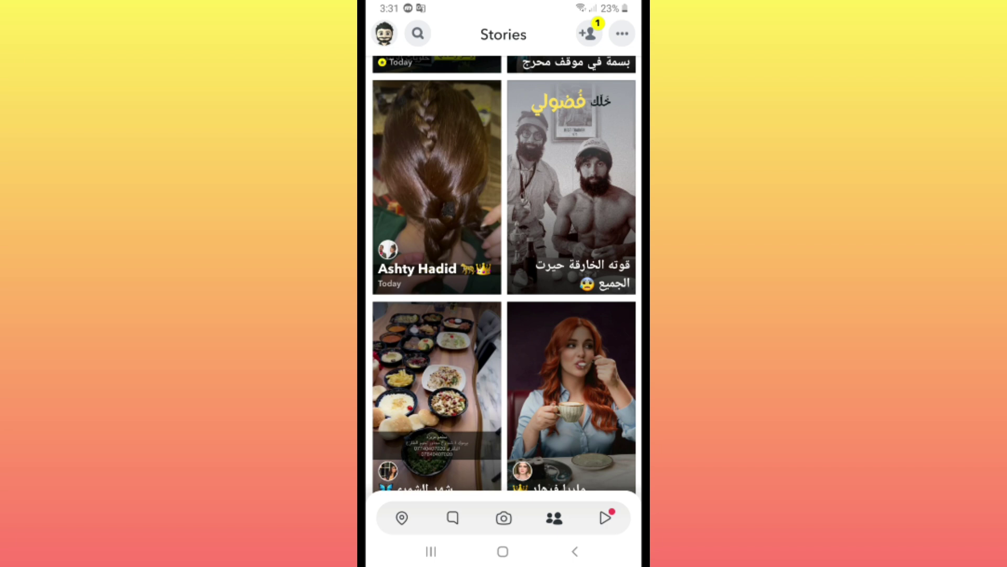
scroll(504, 275, "down", 2)
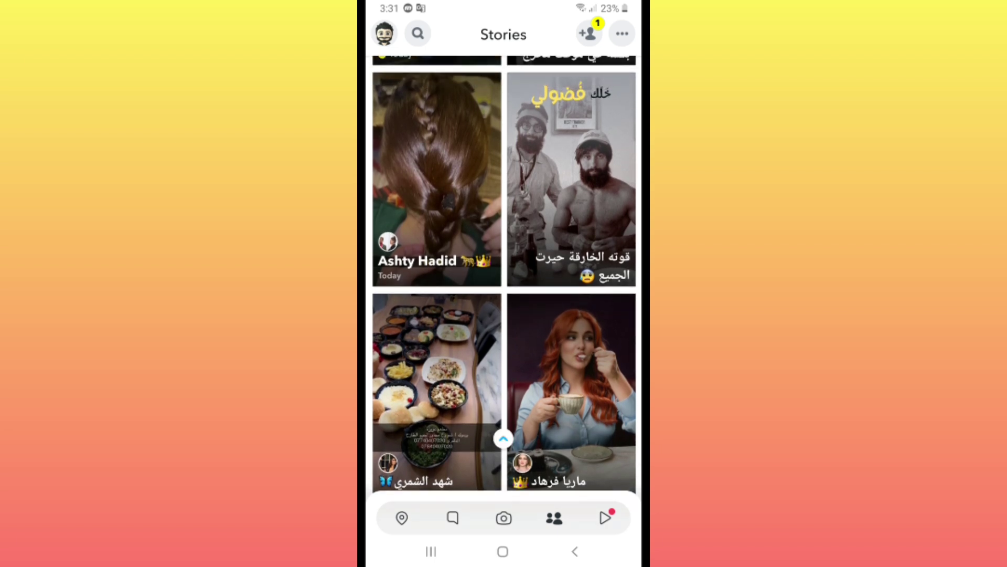
Leave Stories and bring up the Snapchat chat list from the bottom bar
left_click(453, 517)
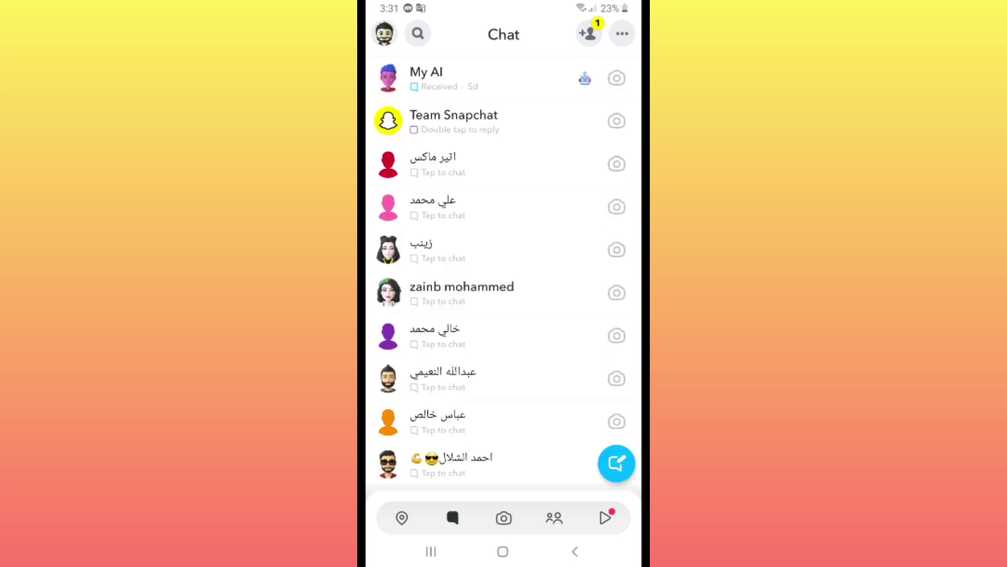
scroll(504, 271, "down", 5)
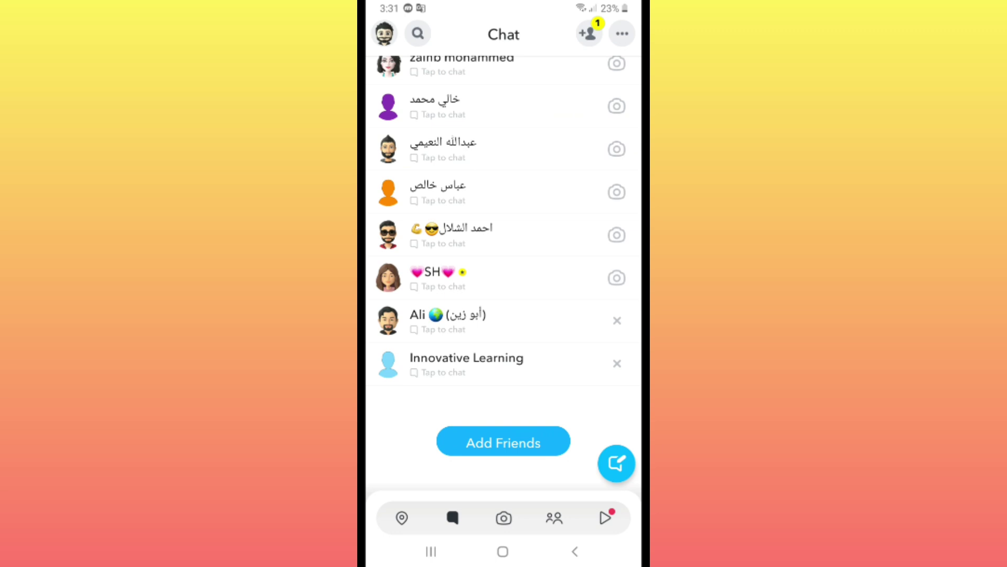
Open a friend's chat, then their profile to reach the Wallpaper option under Our Chat
left_click(451, 235)
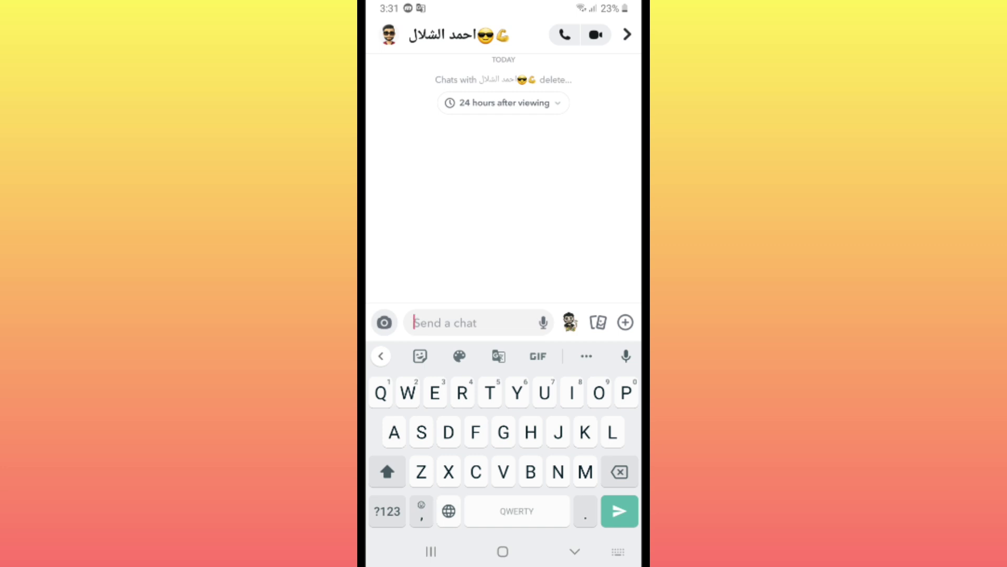
left_click(389, 34)
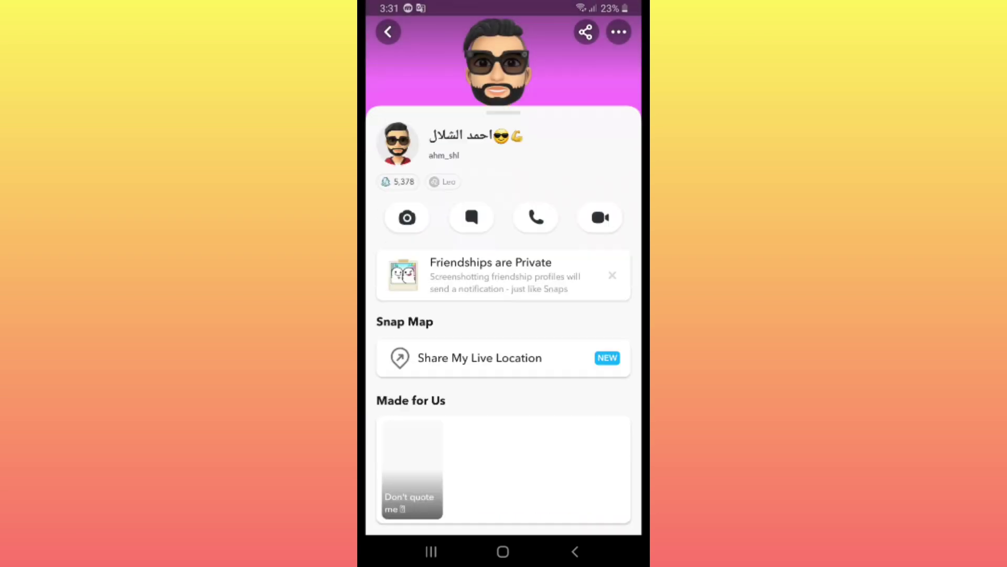
scroll(505, 315, "down", 10)
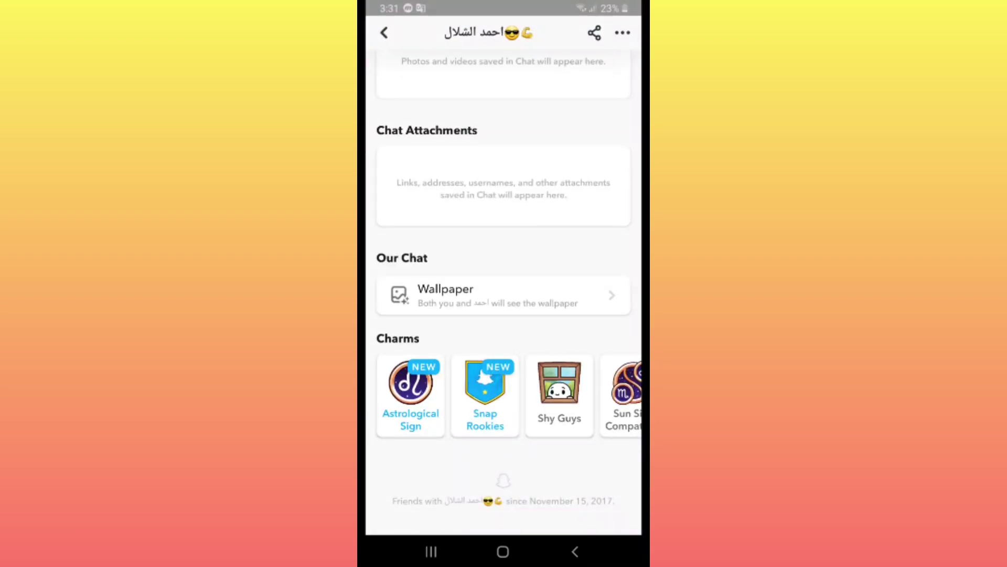
left_click(504, 295)
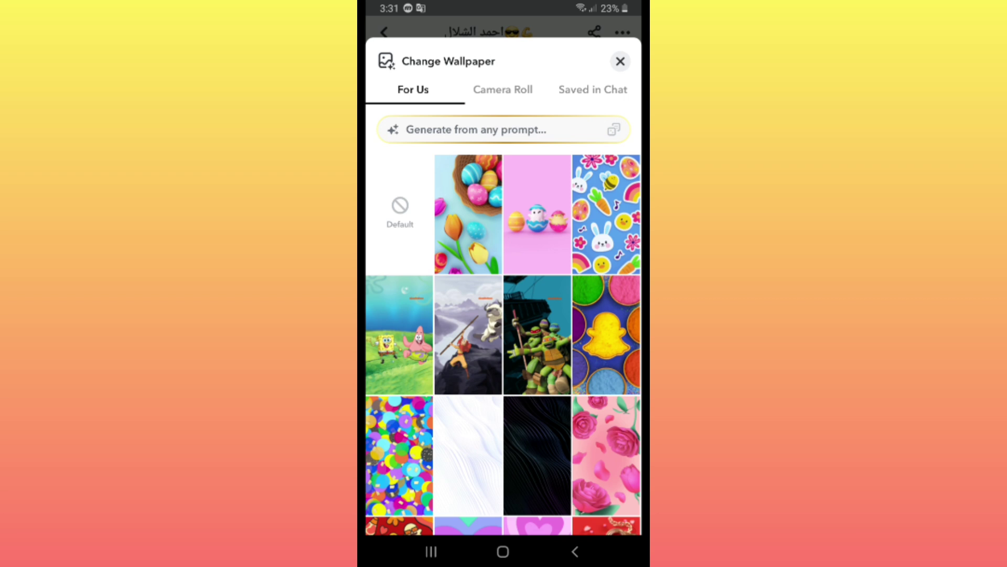
scroll(504, 339, "down", 5)
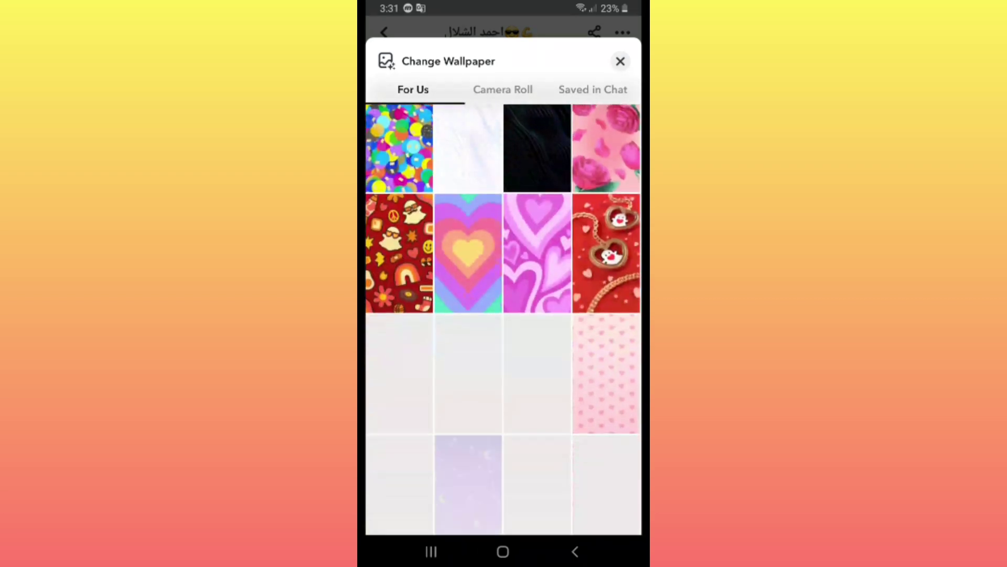
scroll(504, 339, "up", 5)
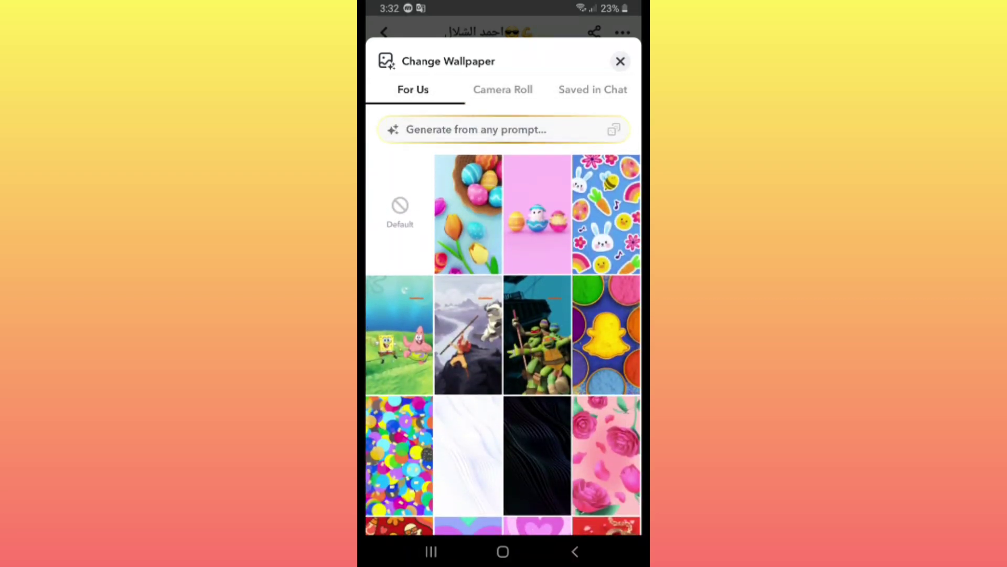
left_click(503, 90)
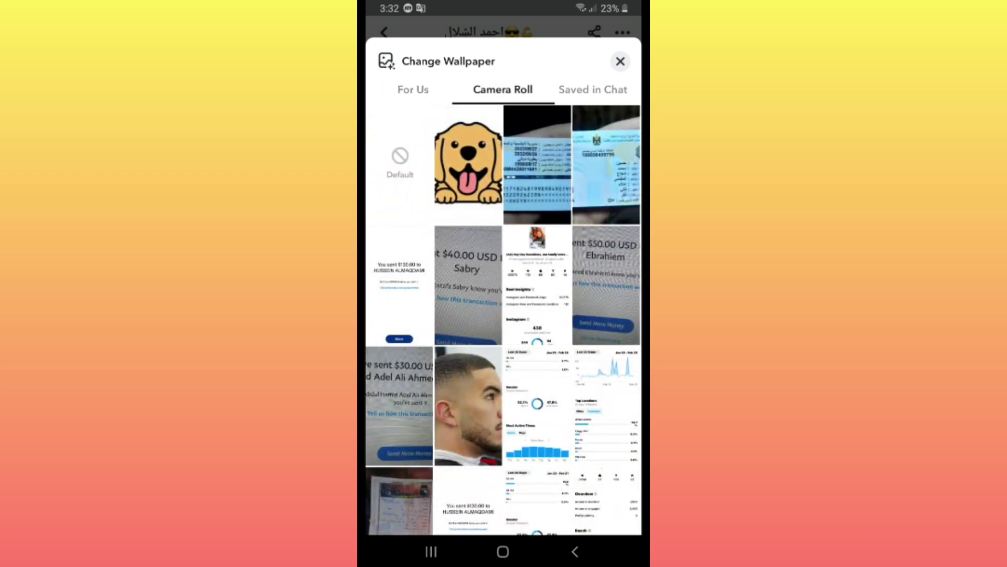
scroll(504, 338, "down", 2)
scroll(504, 339, "down", 2)
scroll(504, 339, "down", 2)
scroll(504, 339, "up", 6)
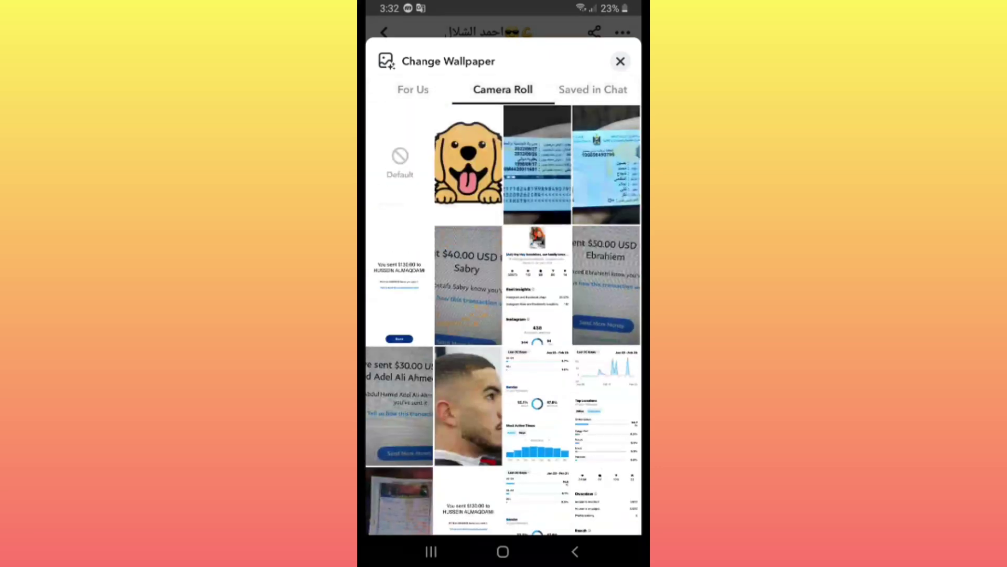
left_click(593, 89)
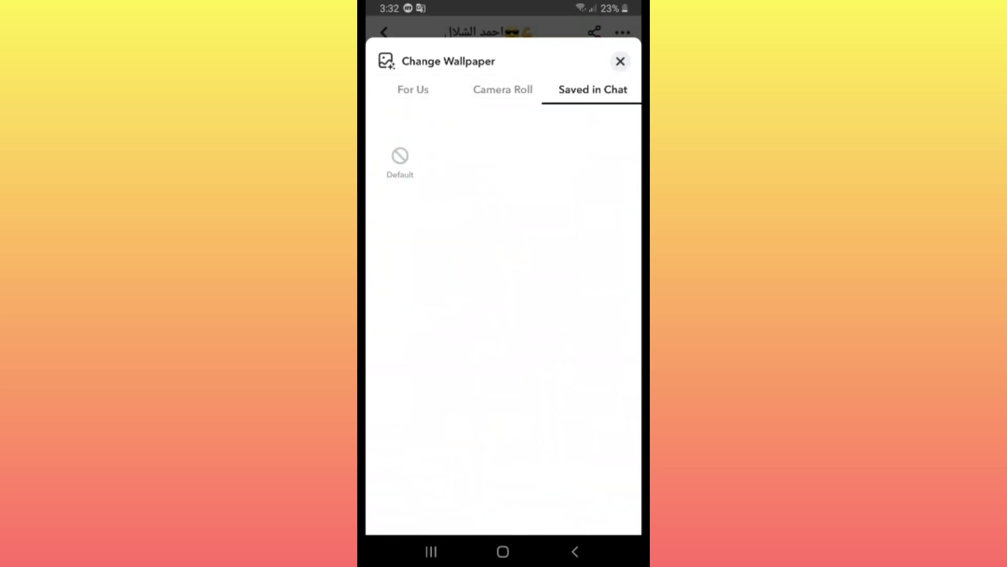
left_click(413, 89)
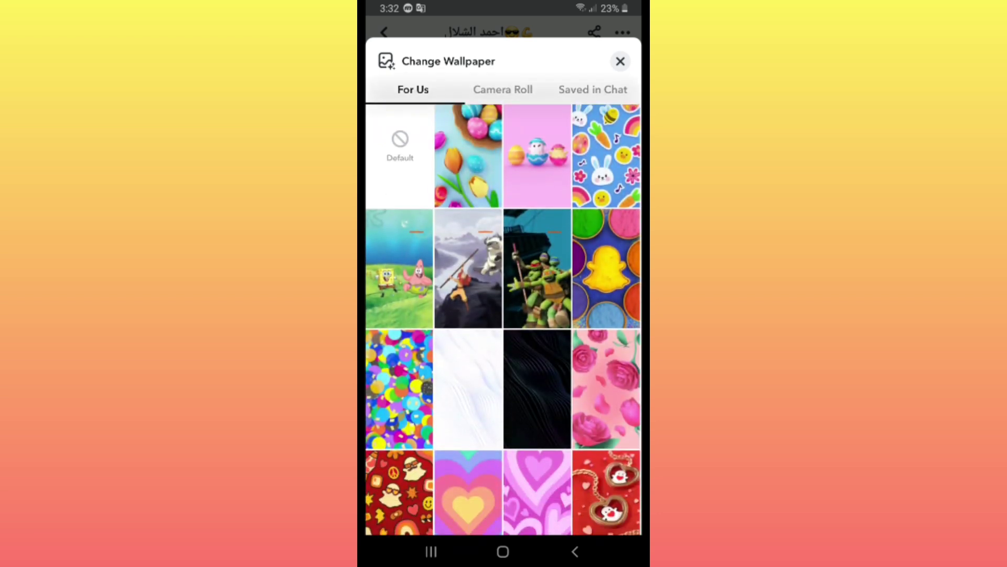
scroll(503, 320, "down", 2)
left_click(538, 518)
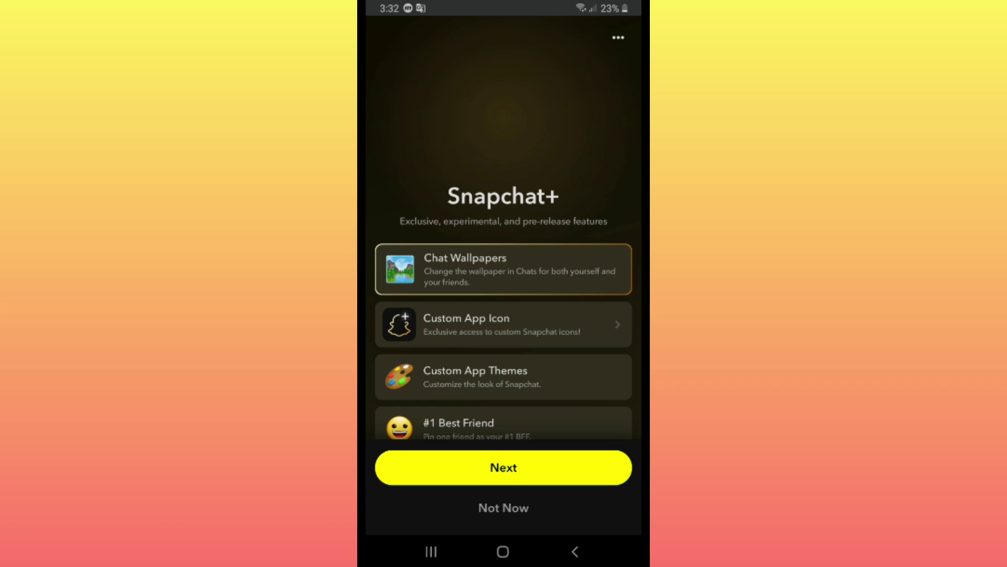
left_click(504, 466)
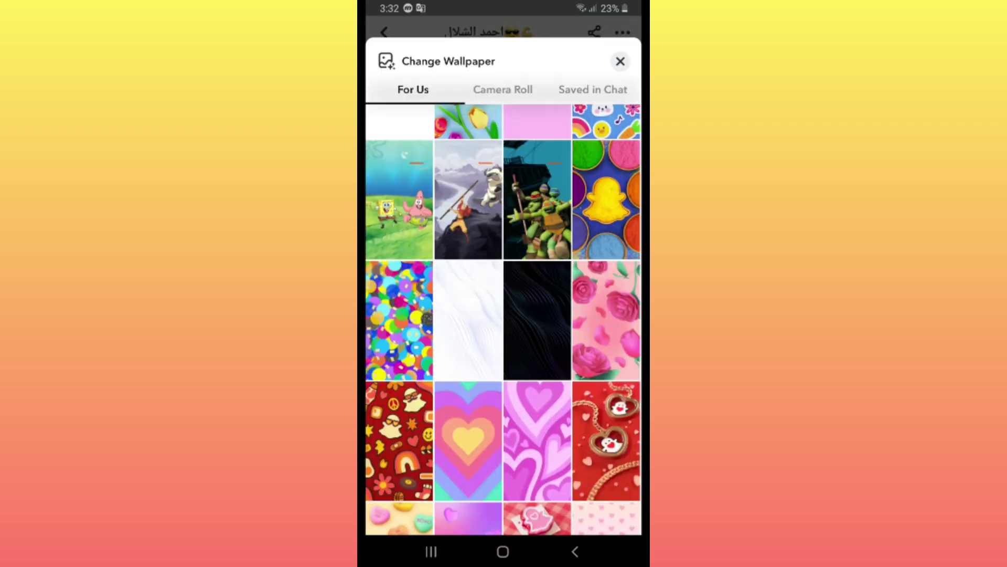
scroll(503, 320, "down", 1)
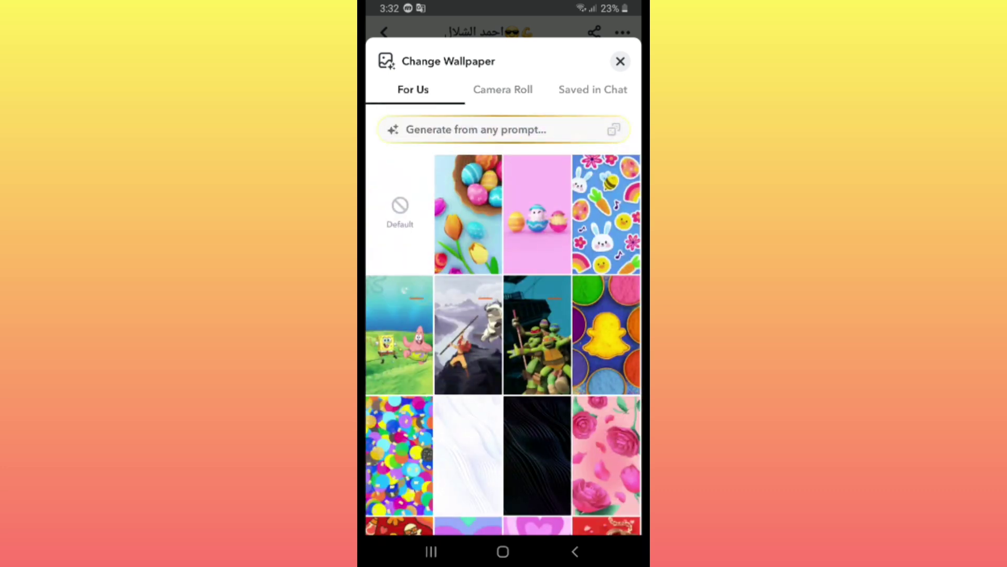
scroll(504, 299, "up", 10)
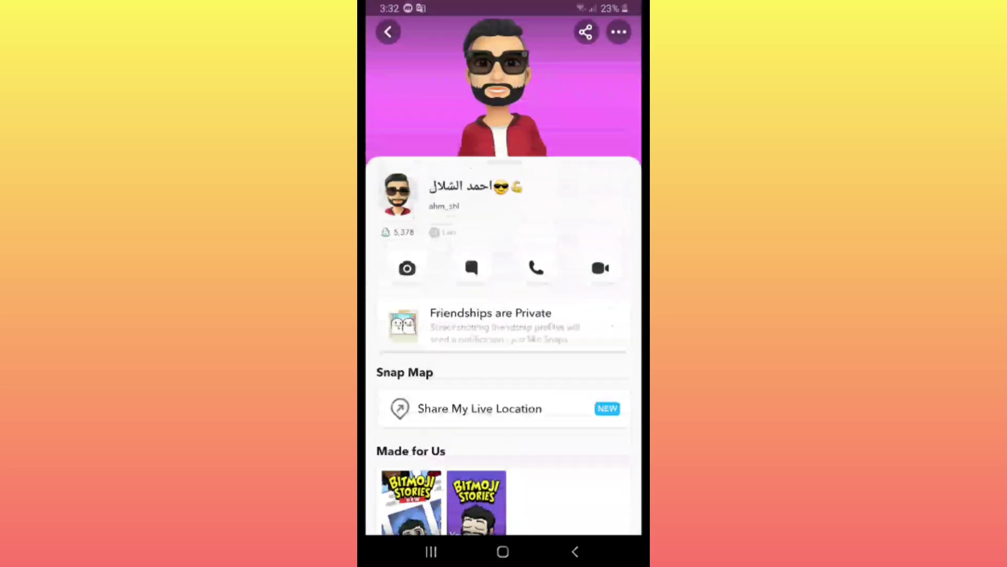
scroll(504, 299, "down", 5)
scroll(504, 300, "down", 1)
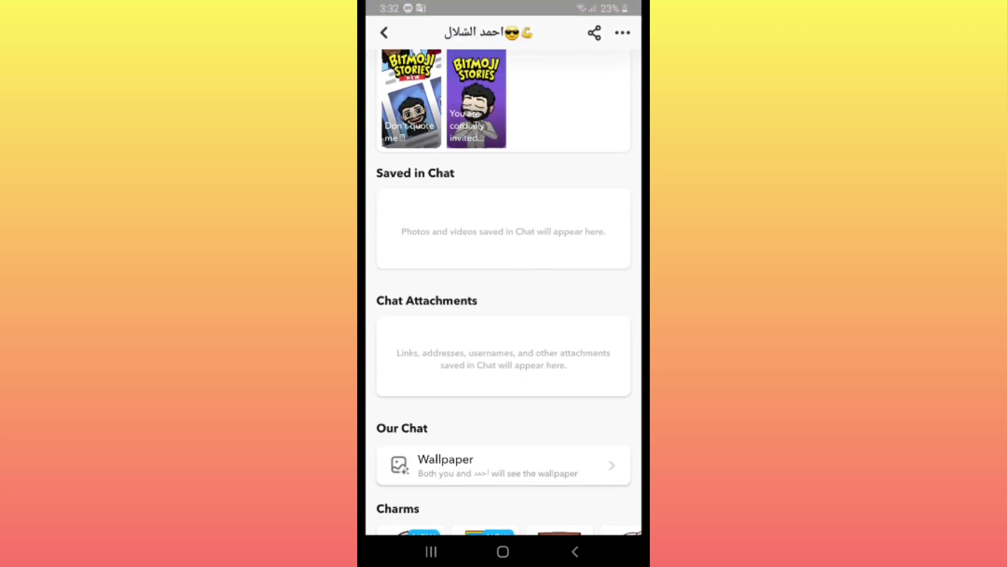